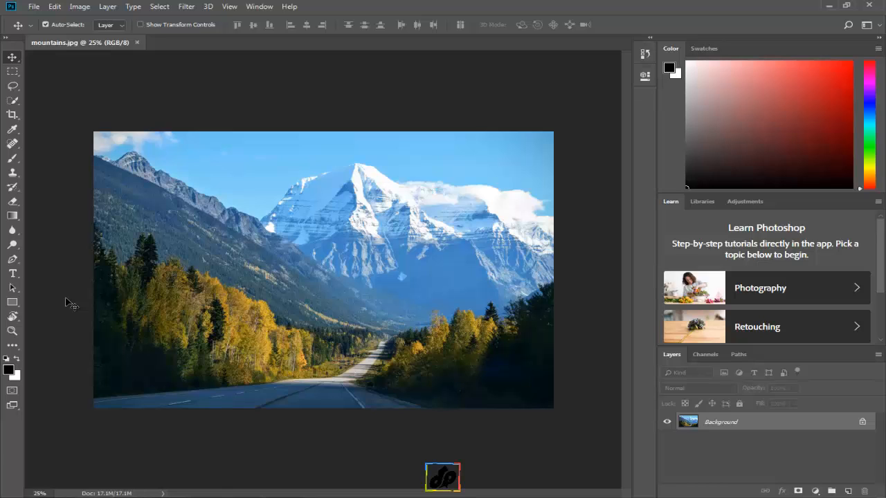
Turn off Show Tooltips in the Tools preferences
{"action": "key", "text": "m"}
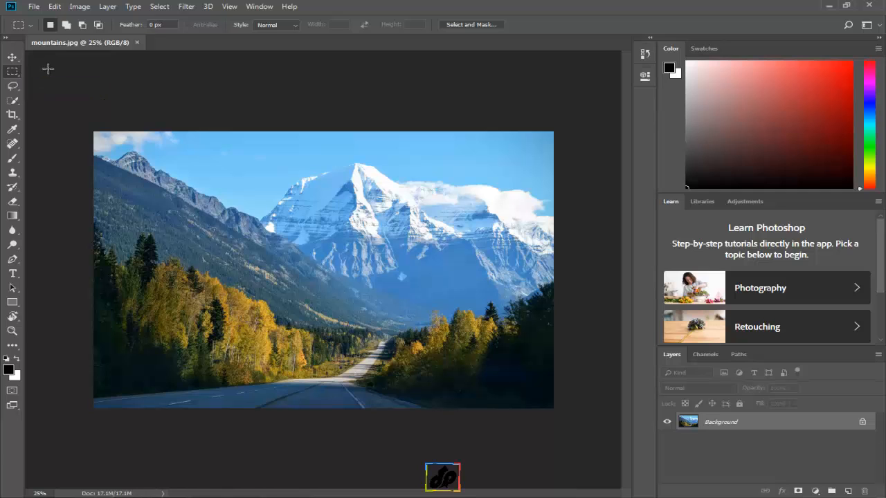
{"action": "left_click", "coordinate": [55, 8]}
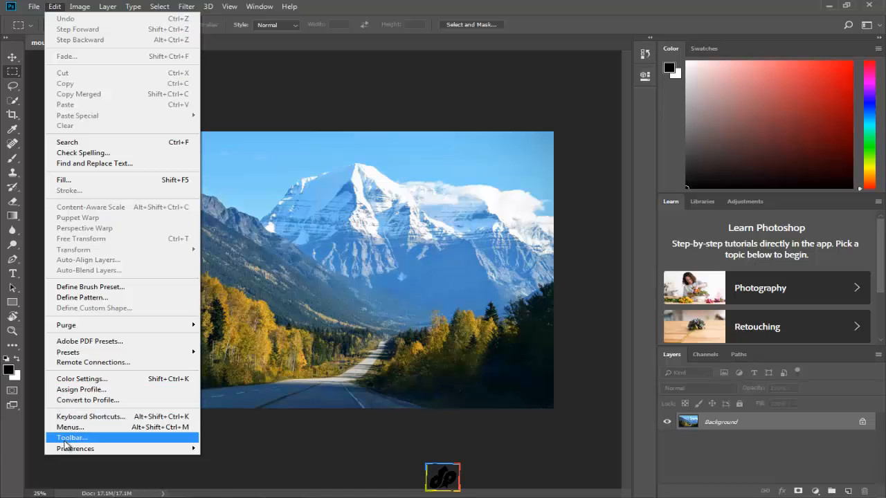
{"action": "mouse_move", "coordinate": [65, 449]}
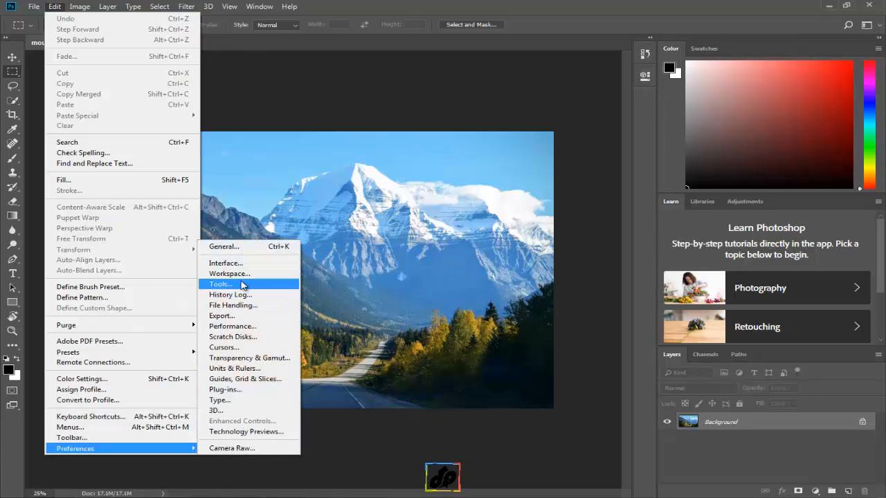
{"action": "left_click", "coordinate": [242, 285]}
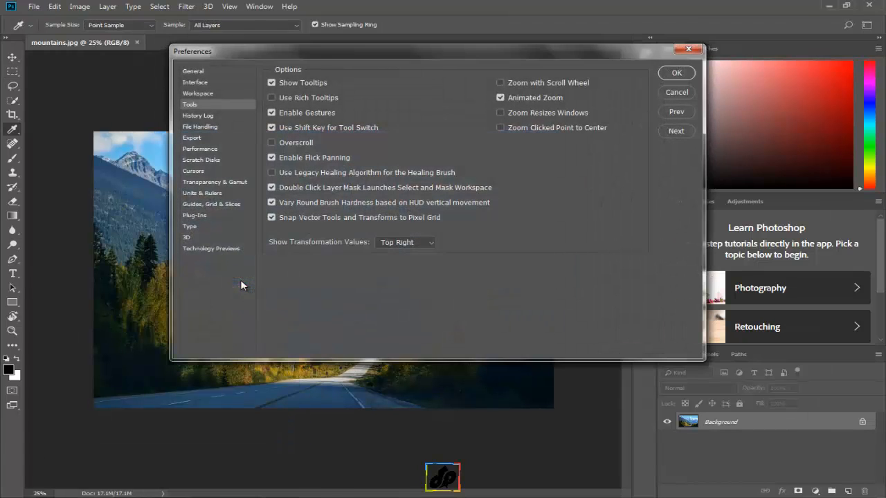
{"action": "left_click", "coordinate": [271, 83]}
{"action": "left_click", "coordinate": [666, 71]}
Choose the Lasso Tool and look at the other lasso tools nested in its group
{"action": "key", "text": "m"}
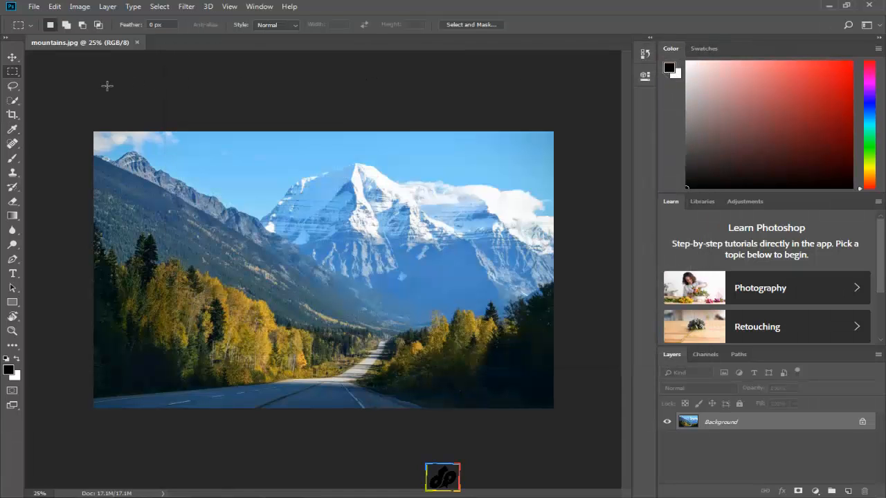
{"action": "left_click", "coordinate": [18, 91]}
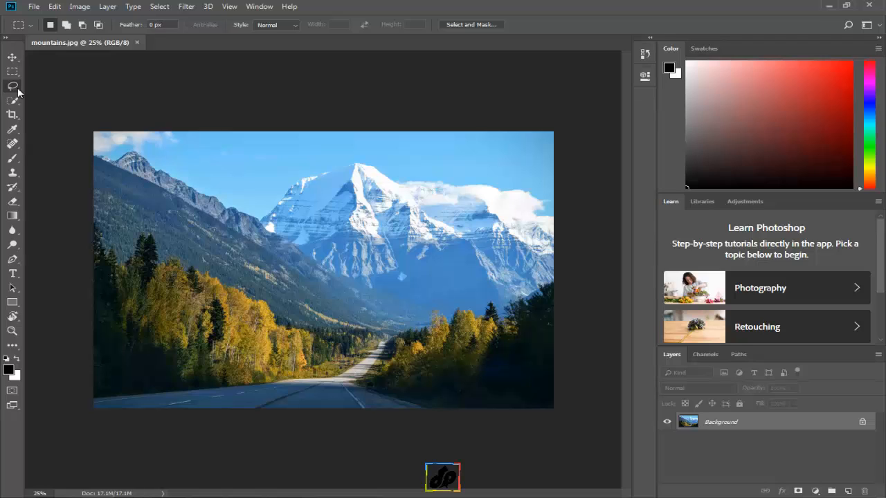
{"action": "left_click", "coordinate": [18, 91]}
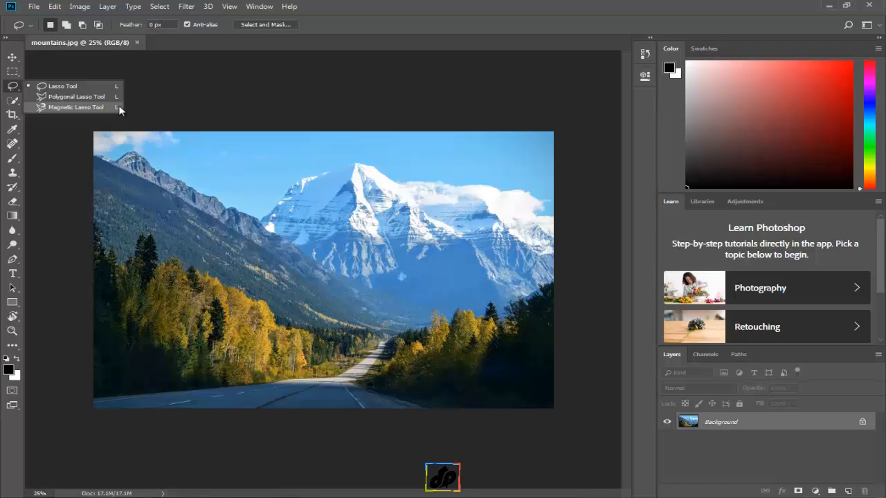
{"action": "left_click", "coordinate": [132, 104]}
Switch to the Move Tool and back to the Lasso Tool, and cycle through all the lasso variants
{"action": "key", "text": "v"}
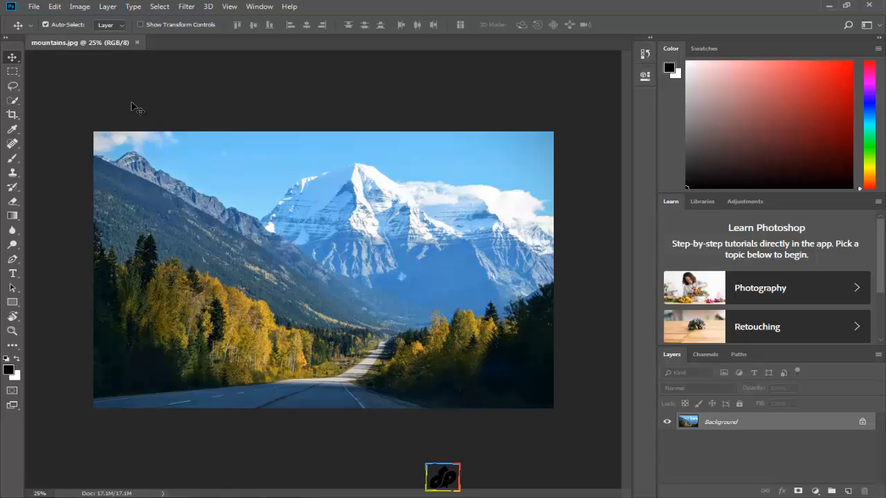
{"action": "key", "text": "l"}
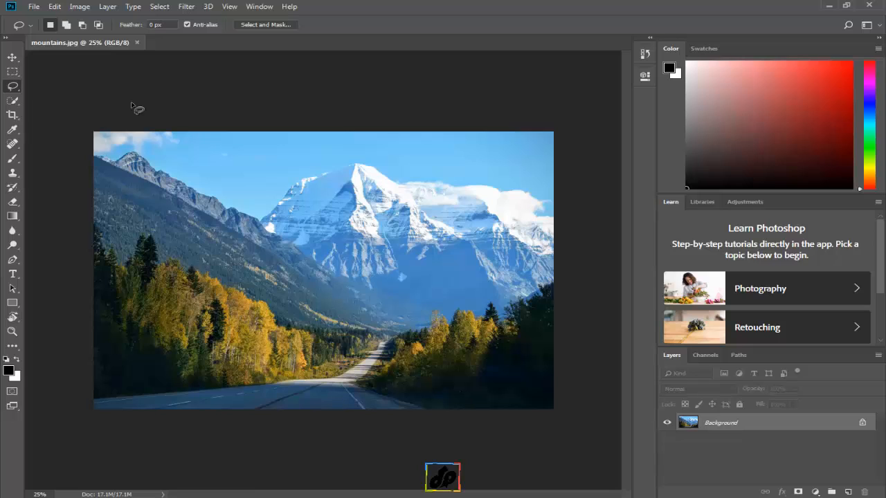
{"action": "key", "text": "shift+l"}
{"action": "key", "text": "shift+l"}
{"action": "key", "text": "shift+l"}
{"action": "key", "text": "shift+l"}
{"action": "key", "text": "shift+l"}
{"action": "key", "text": "shift+l"}
Turn off Use Shift Key for Tool Switch in the Tools preferences and activate the Lasso Tool
{"action": "left_click", "coordinate": [55, 7]}
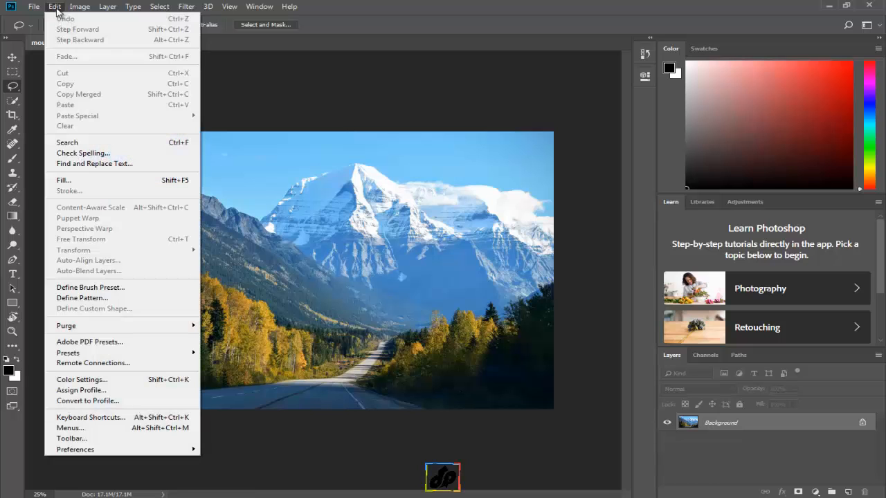
{"action": "mouse_move", "coordinate": [66, 450]}
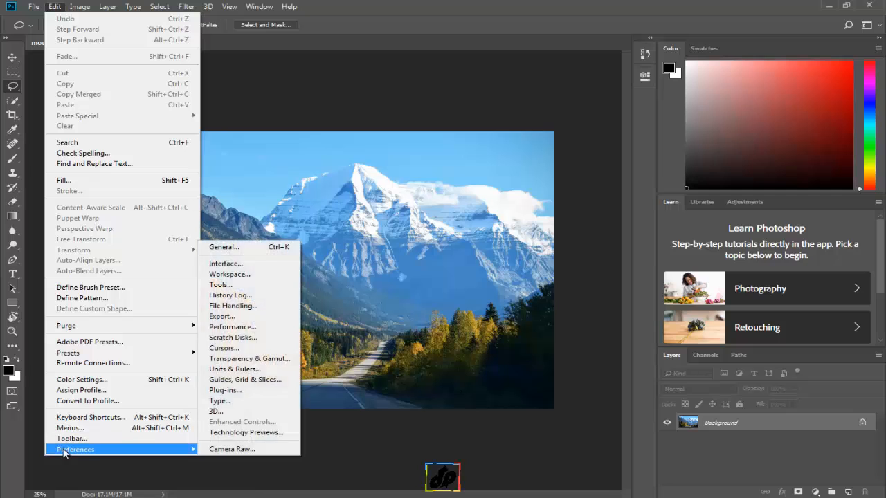
{"action": "left_click", "coordinate": [233, 287]}
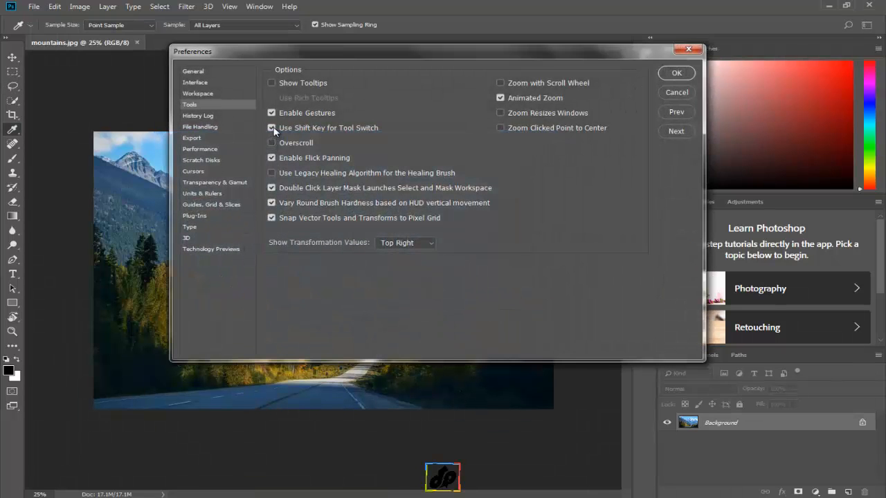
{"action": "left_click", "coordinate": [273, 128]}
{"action": "left_click", "coordinate": [677, 73]}
{"action": "key", "text": "l"}
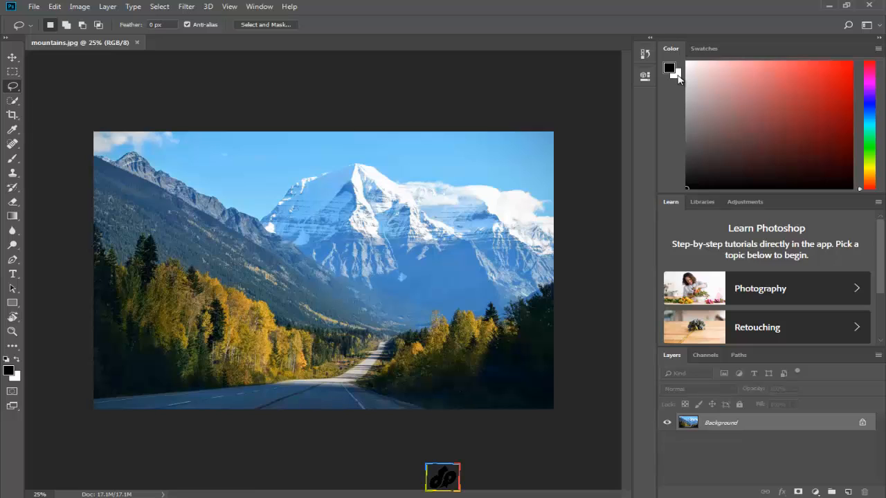
Start customizing the toolbar and move the Single Row and Single Column Marquee tools to the extra tools
{"action": "left_click", "coordinate": [57, 7]}
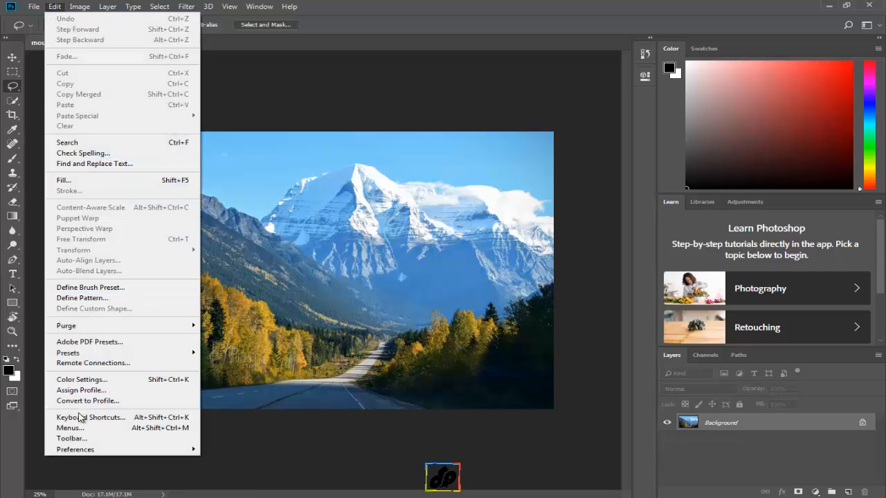
{"action": "key", "text": "shift+l"}
{"action": "left_click", "coordinate": [227, 431]}
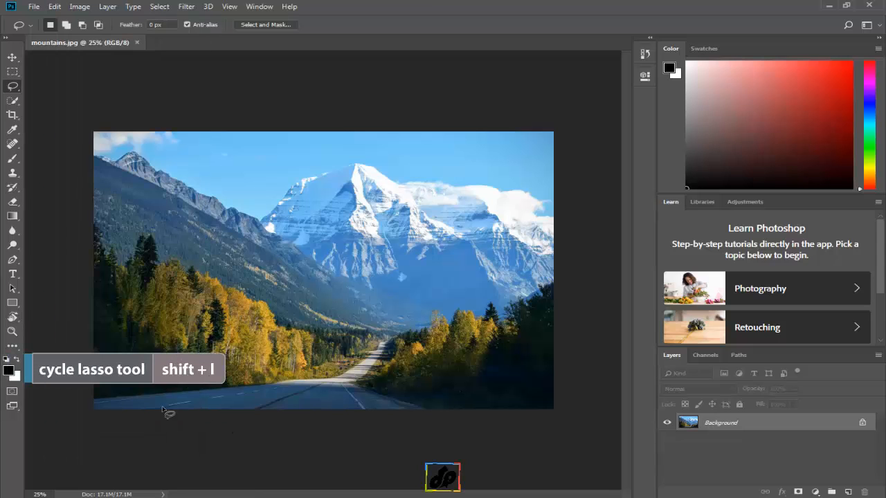
{"action": "left_click", "coordinate": [13, 347]}
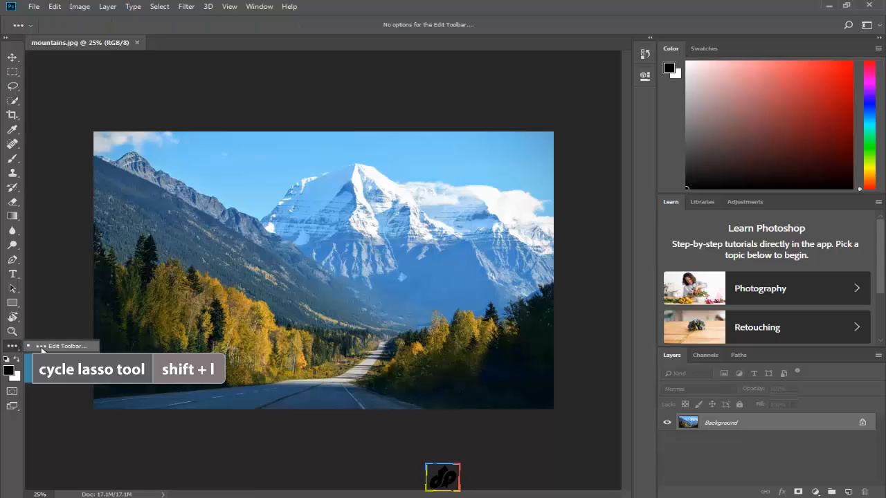
{"action": "left_click", "coordinate": [67, 347]}
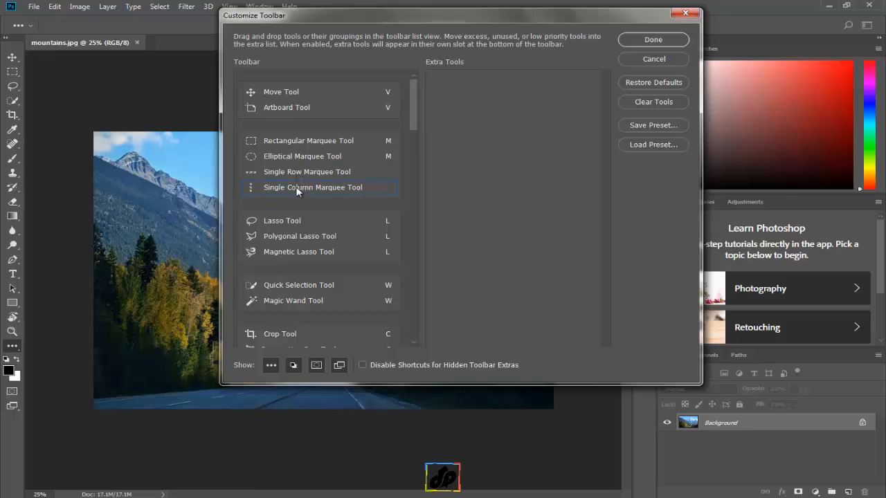
{"action": "left_click_drag", "start_coordinate": [291, 170], "coordinate": [481, 97]}
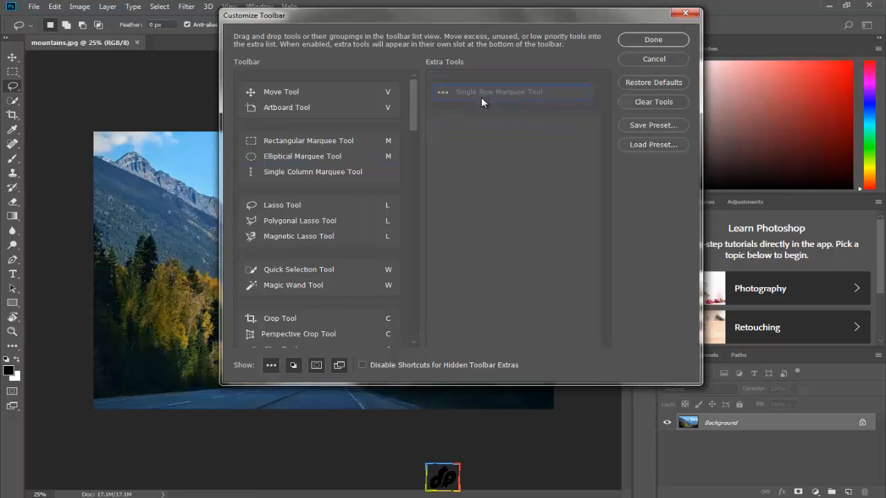
{"action": "left_click_drag", "start_coordinate": [296, 174], "coordinate": [485, 134]}
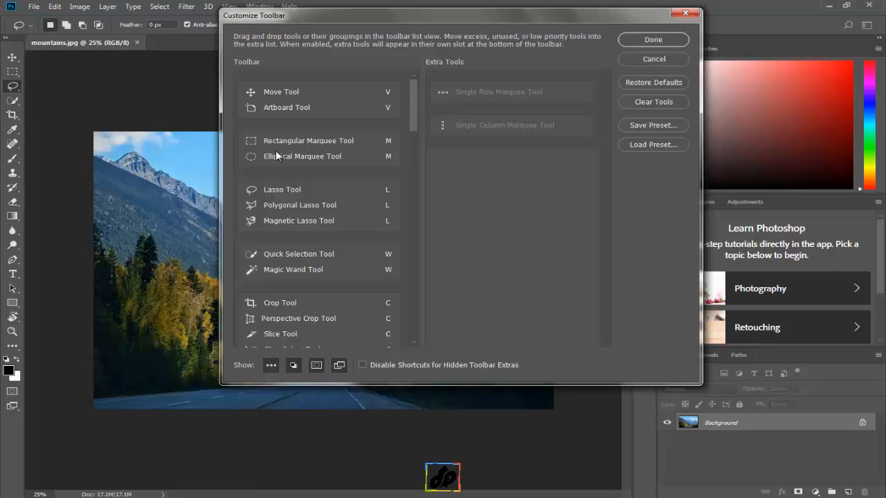
Put the Lasso Tool above the Elliptical Marquee Tool in a separate group, and move the Polygonal and Magnetic Lasso tools to the extra tools
{"action": "left_click_drag", "start_coordinate": [280, 156], "coordinate": [277, 178]}
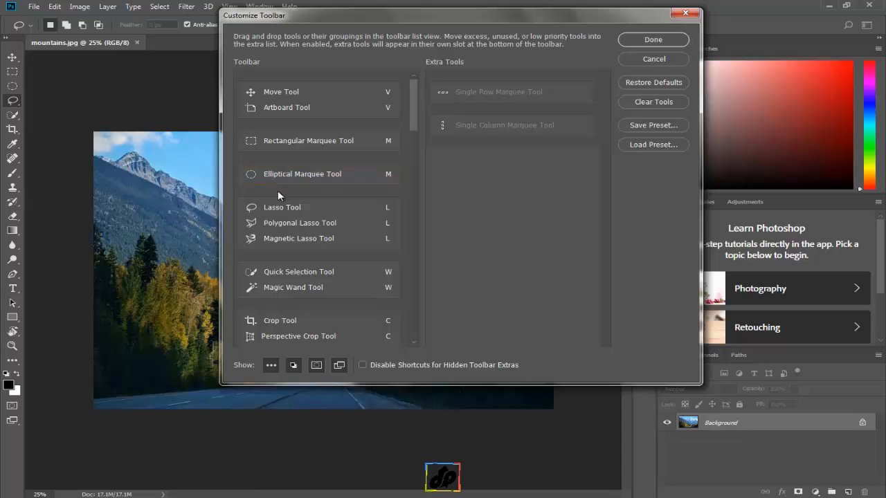
{"action": "left_click_drag", "start_coordinate": [281, 210], "coordinate": [283, 176]}
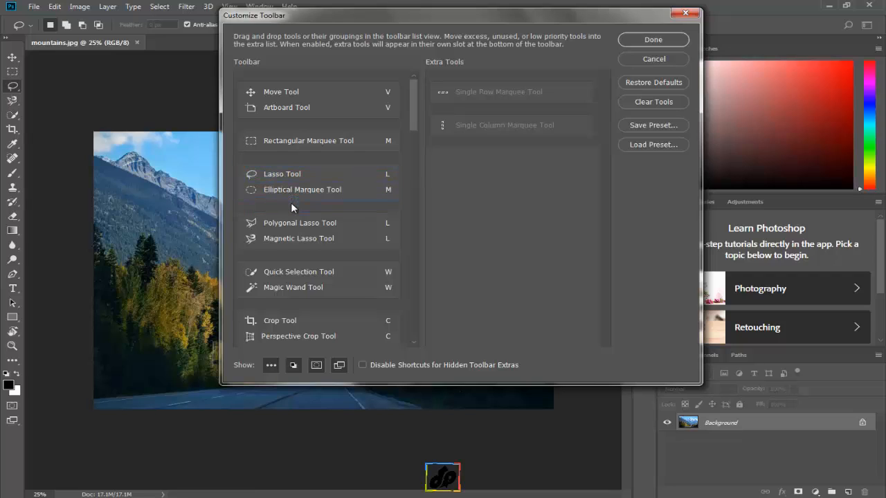
{"action": "mouse_move", "coordinate": [291, 220]}
{"action": "left_mouse_down"}
{"action": "mouse_move", "coordinate": [425, 194]}
{"action": "mouse_move", "coordinate": [483, 166]}
{"action": "left_mouse_up"}
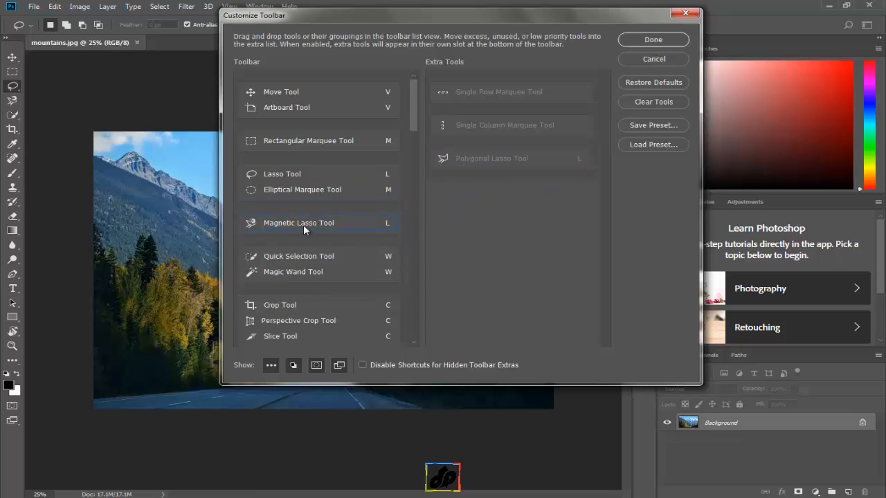
{"action": "mouse_move", "coordinate": [303, 225]}
{"action": "left_mouse_down"}
{"action": "mouse_move", "coordinate": [396, 201]}
{"action": "mouse_move", "coordinate": [491, 201]}
{"action": "left_mouse_up"}
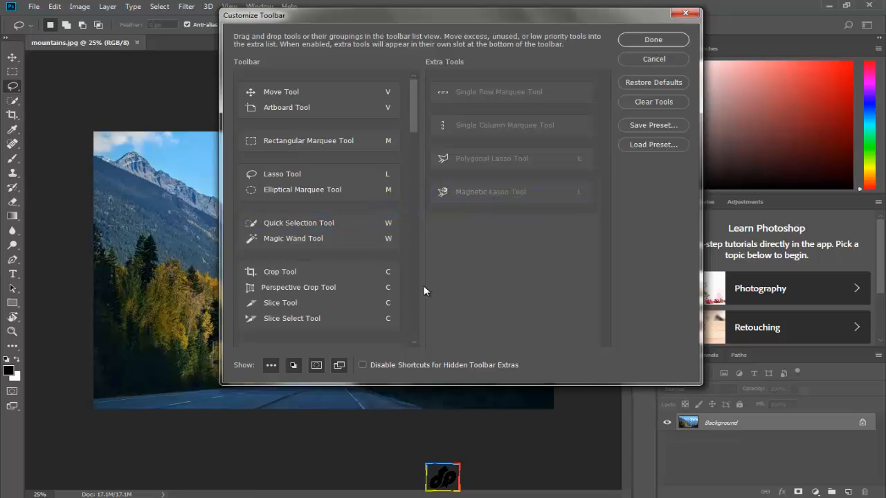
Disable shortcuts for hidden toolbar extras and set the Elliptical Marquee Tool's shortcut to O
{"action": "left_click", "coordinate": [362, 366]}
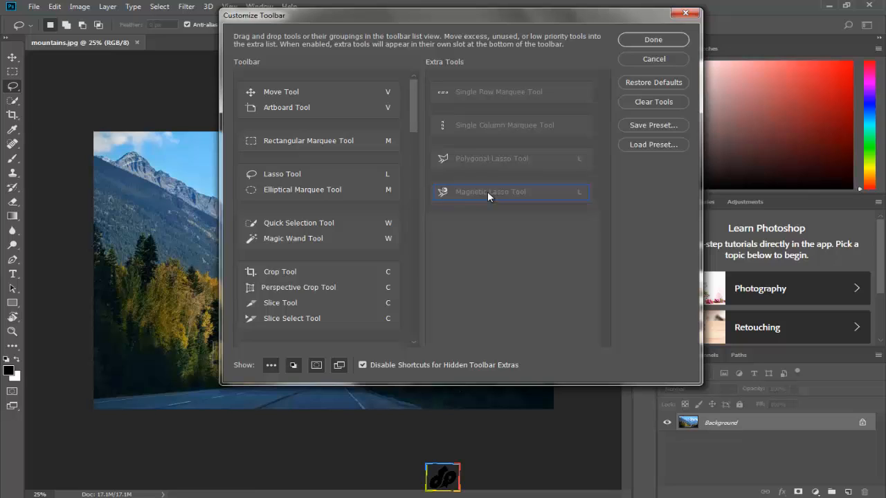
{"action": "left_click", "coordinate": [388, 194]}
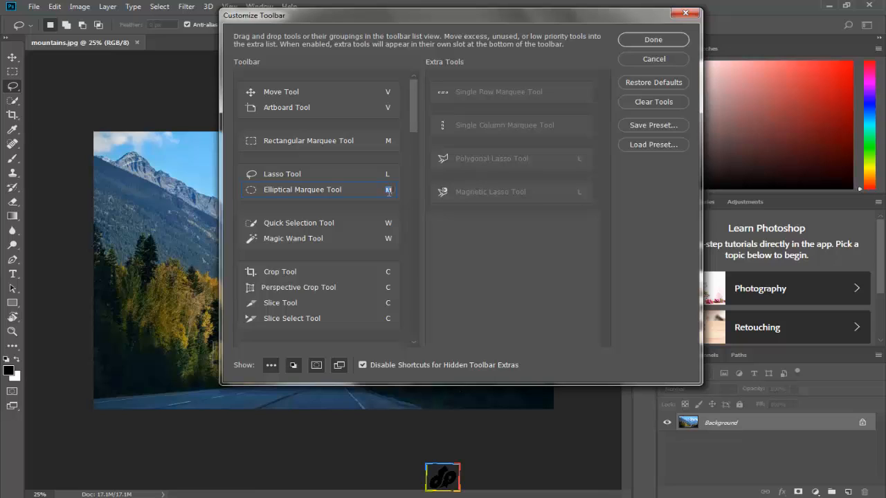
{"action": "type", "text": "o"}
Save the customized toolbar as a preset named "my tools" in the Custom Toolbars folder
{"action": "left_click", "coordinate": [641, 128]}
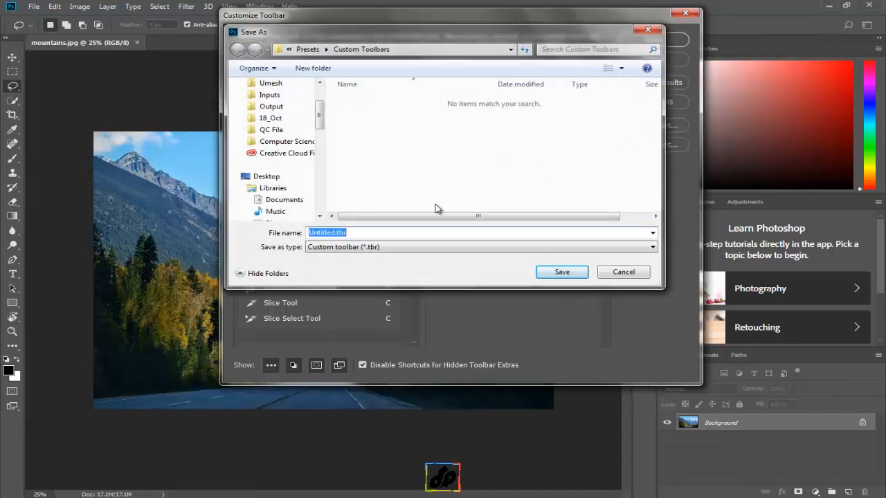
{"action": "left_click", "coordinate": [334, 233]}
{"action": "left_click_drag", "start_coordinate": [335, 232], "coordinate": [309, 232]}
{"action": "type", "text": "my tools"}
{"action": "left_click", "coordinate": [558, 275]}
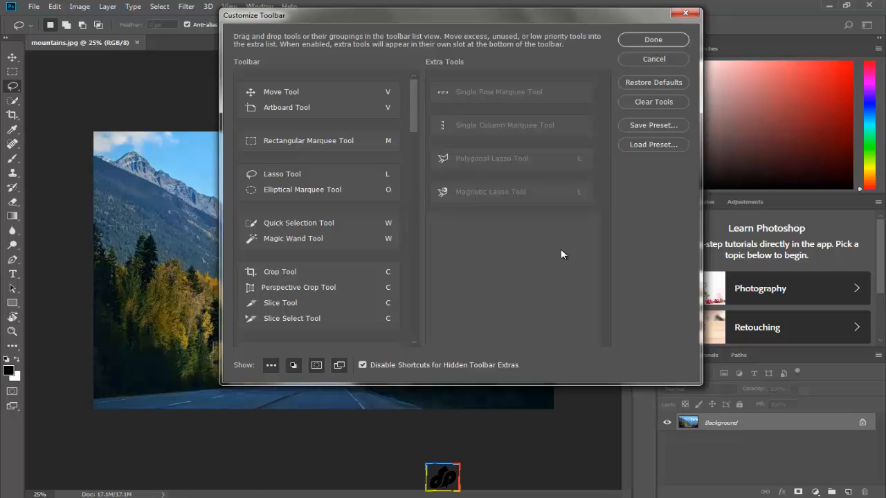
Restore the default toolbar layout, load the my tools.tbr preset and cancel the toolbar customization
{"action": "left_click", "coordinate": [653, 82]}
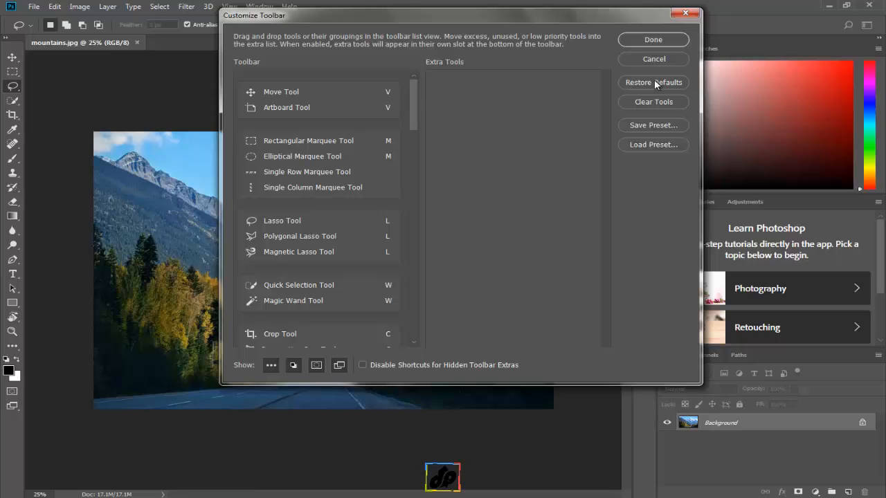
{"action": "left_click", "coordinate": [651, 145]}
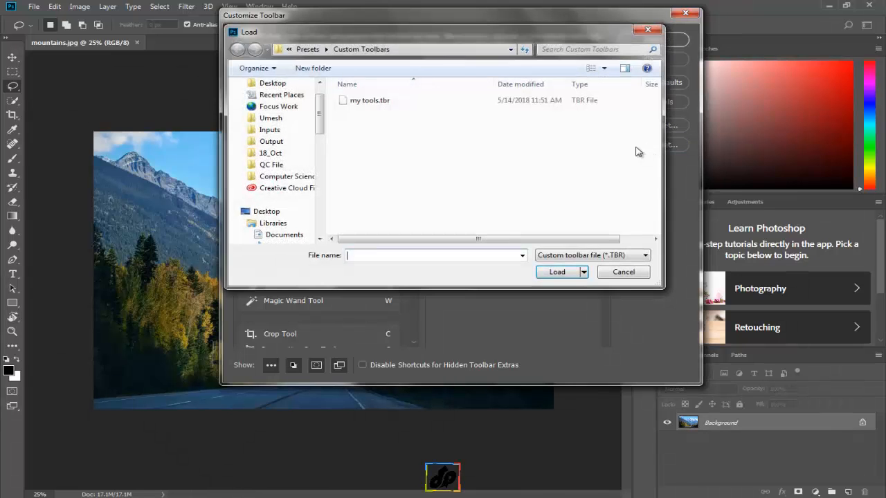
{"action": "left_click", "coordinate": [370, 102]}
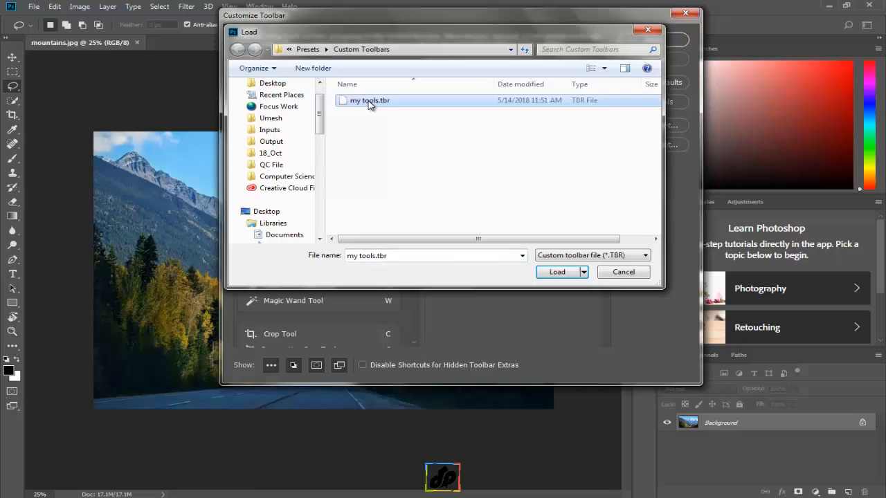
{"action": "left_click", "coordinate": [548, 273]}
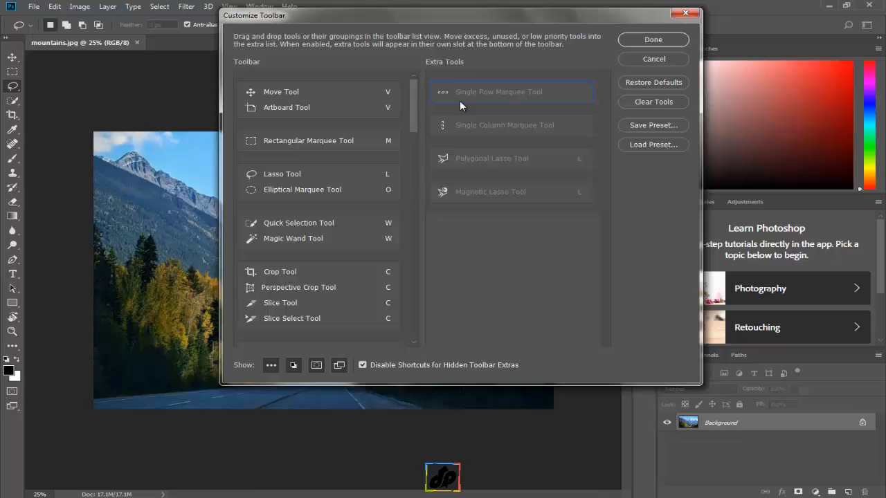
{"action": "left_click", "coordinate": [633, 59]}
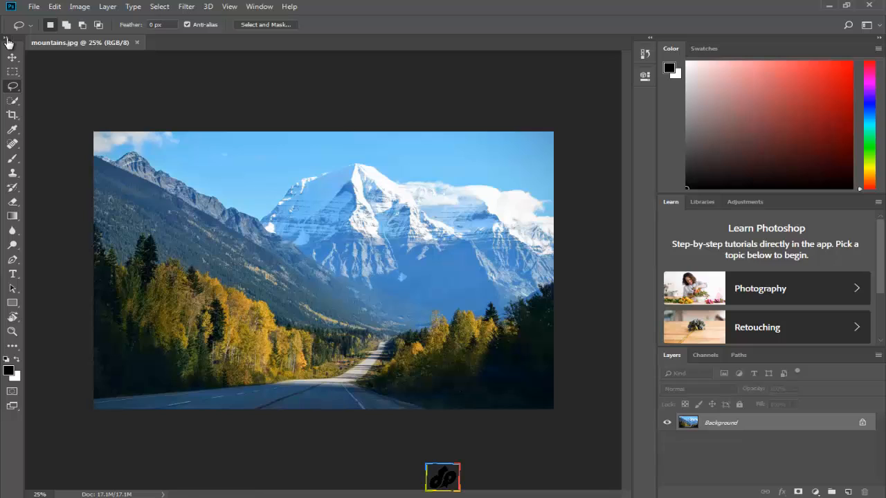
Expand the toolbar to two columns and collapse it back to a single column
{"action": "left_click", "coordinate": [7, 38]}
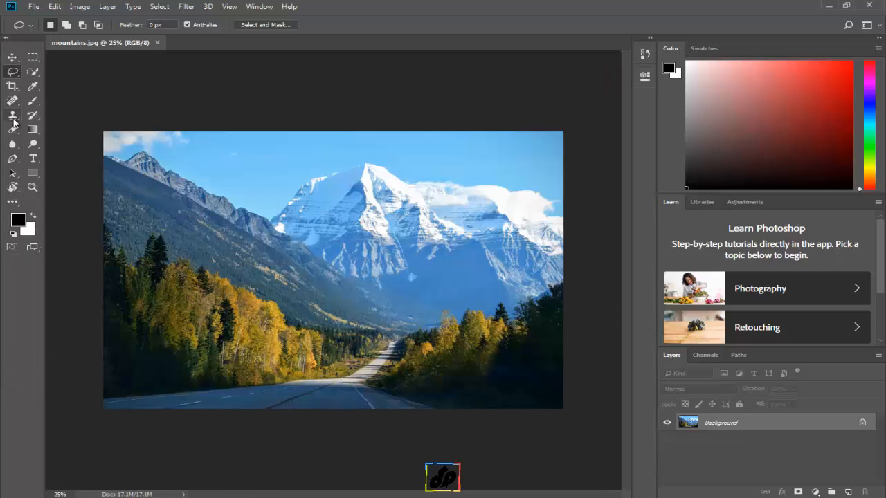
{"action": "left_click", "coordinate": [7, 39]}
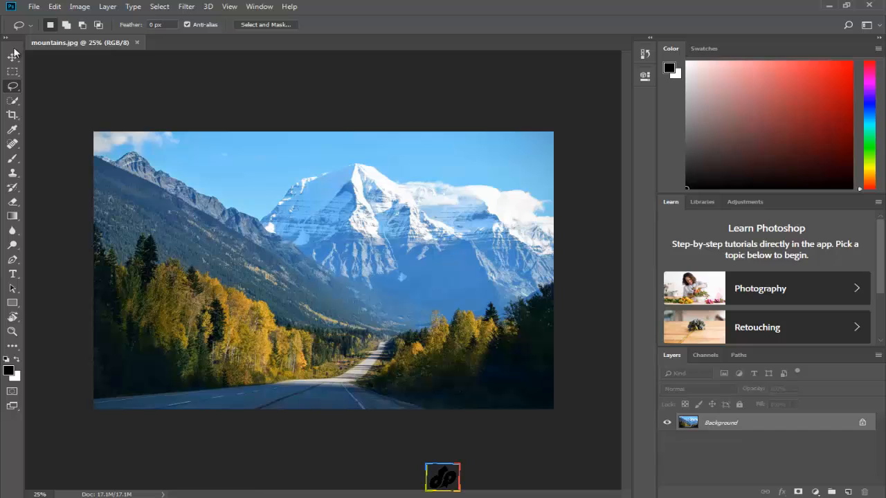
Undock the toolbar and dock it between the canvas and the collapsed panel strip
{"action": "left_click_drag", "start_coordinate": [14, 53], "coordinate": [275, 83]}
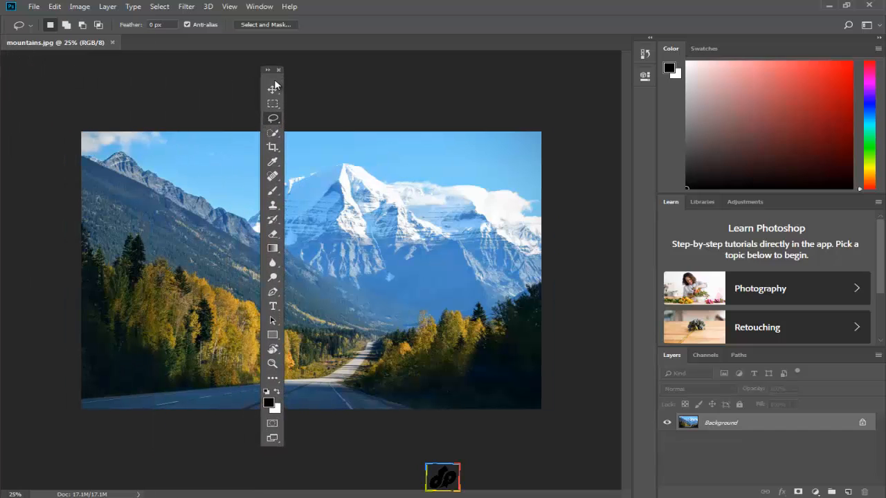
{"action": "left_click_drag", "start_coordinate": [275, 84], "coordinate": [622, 61]}
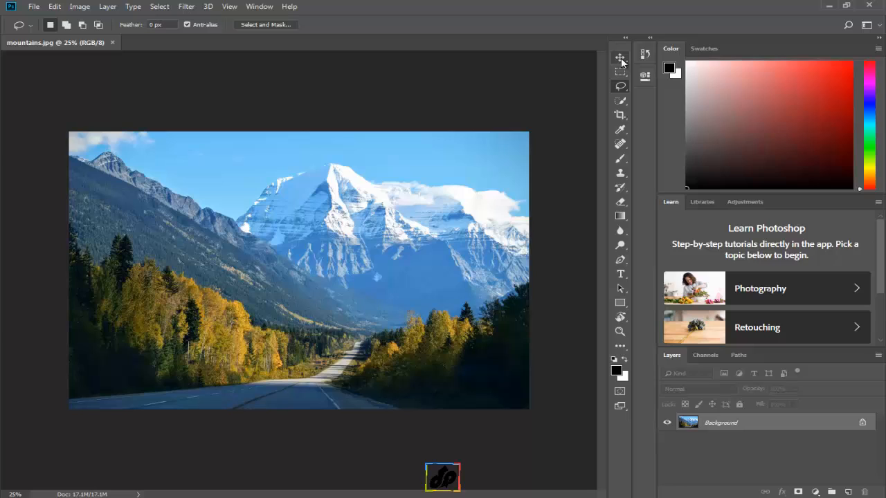